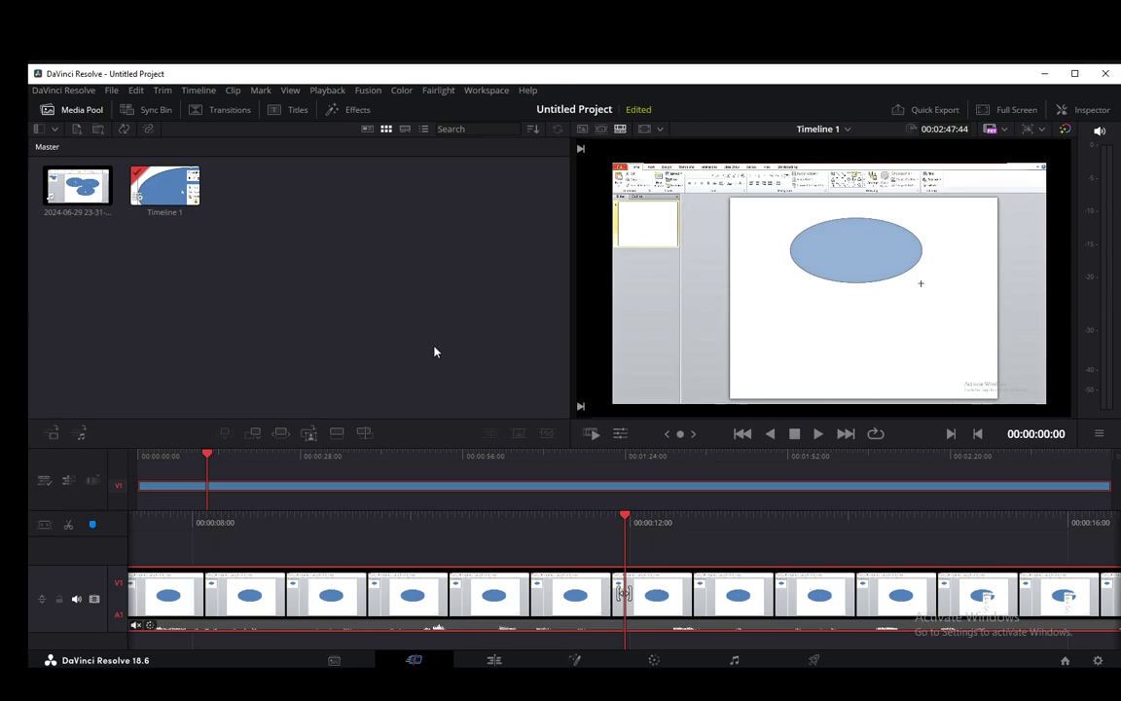
On the Color page, drag the linked Blur Radius sliders to about 0.41 and raise Mid/Detail to 60.
left_click(665, 661)
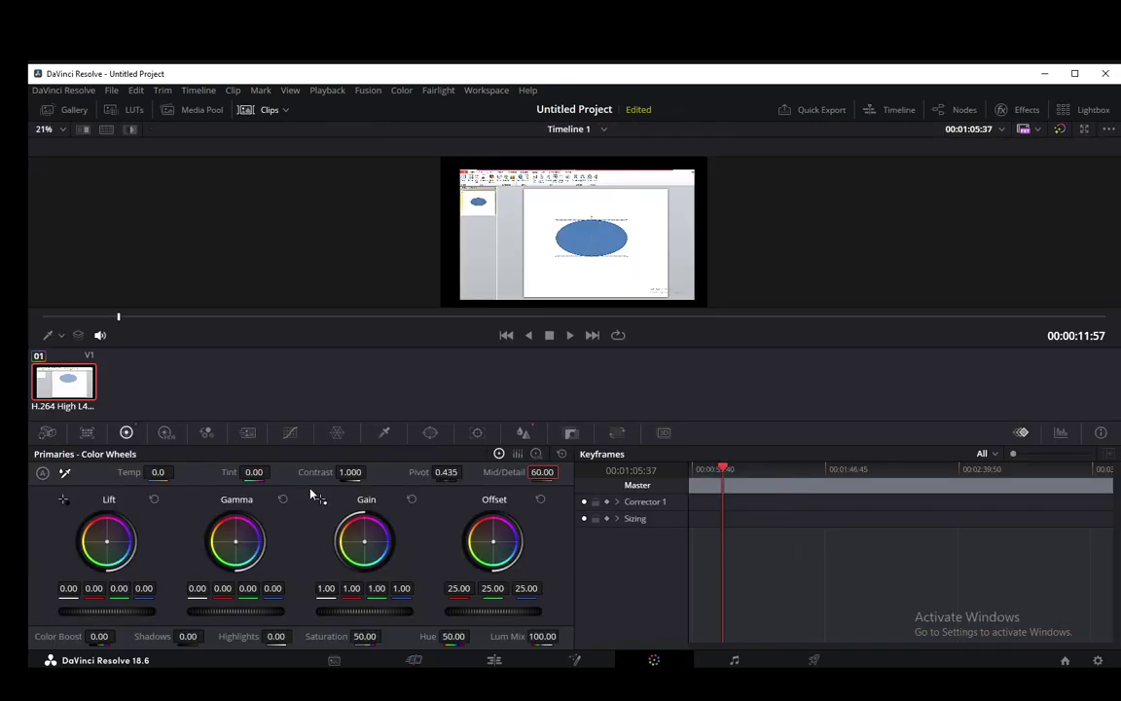
left_click(524, 432)
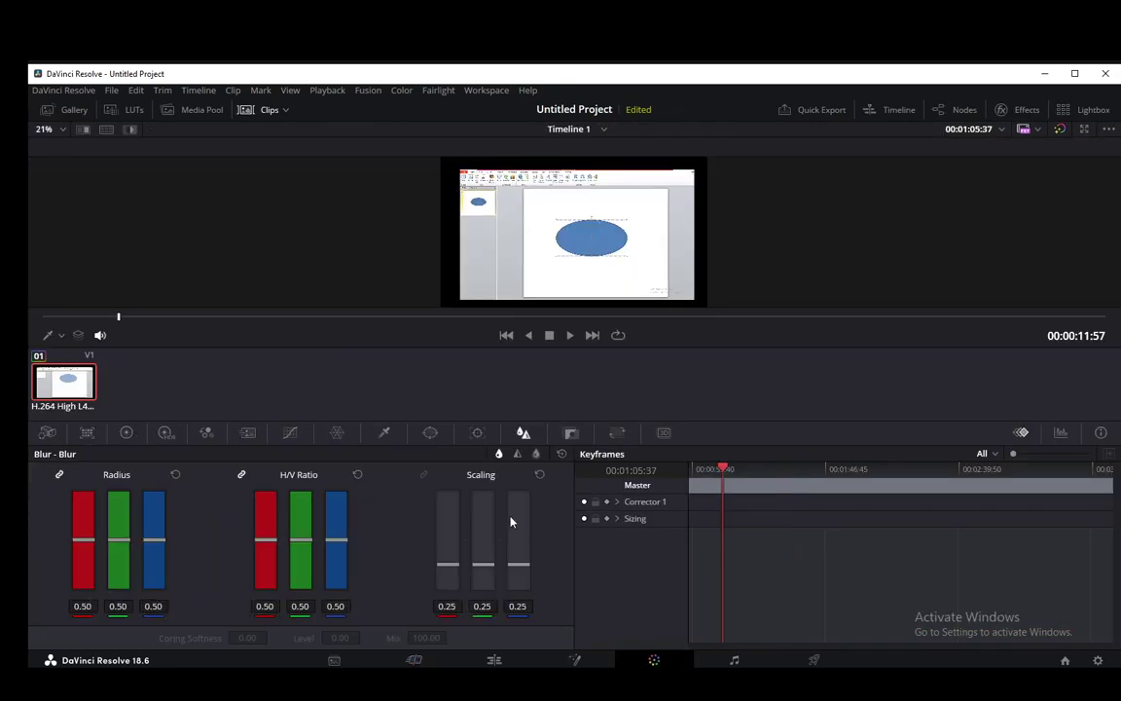
left_click(48, 433)
left_click(47, 433)
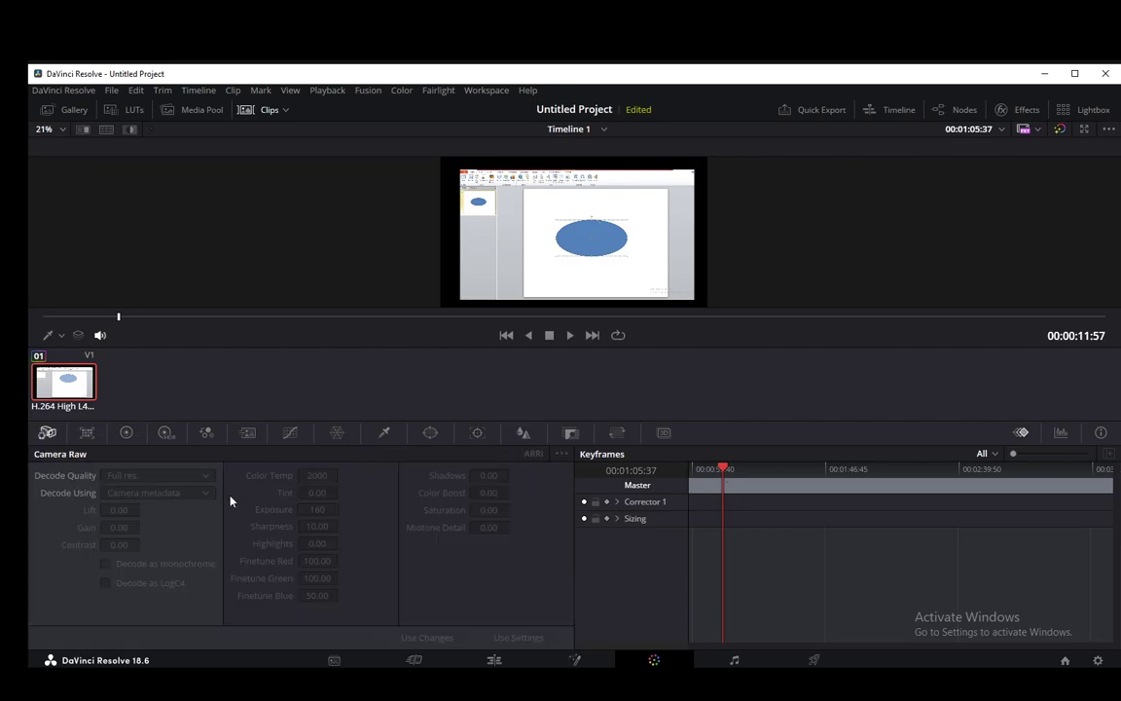
left_click(523, 432)
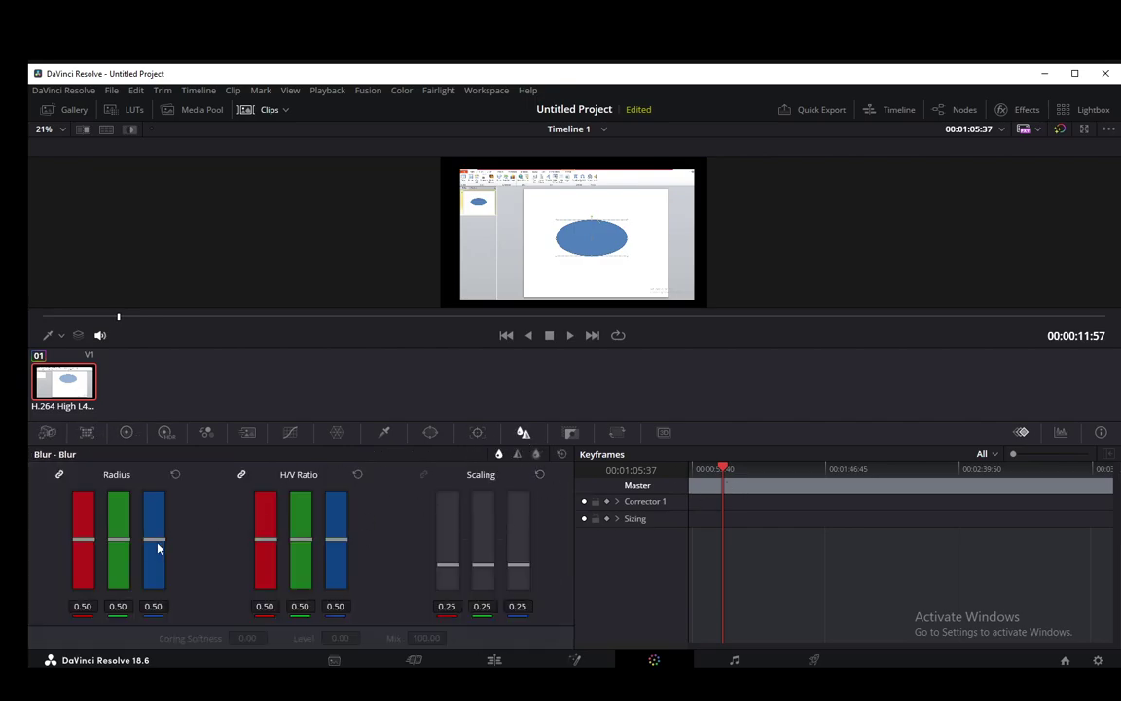
left_click_drag(150, 541, 158, 554)
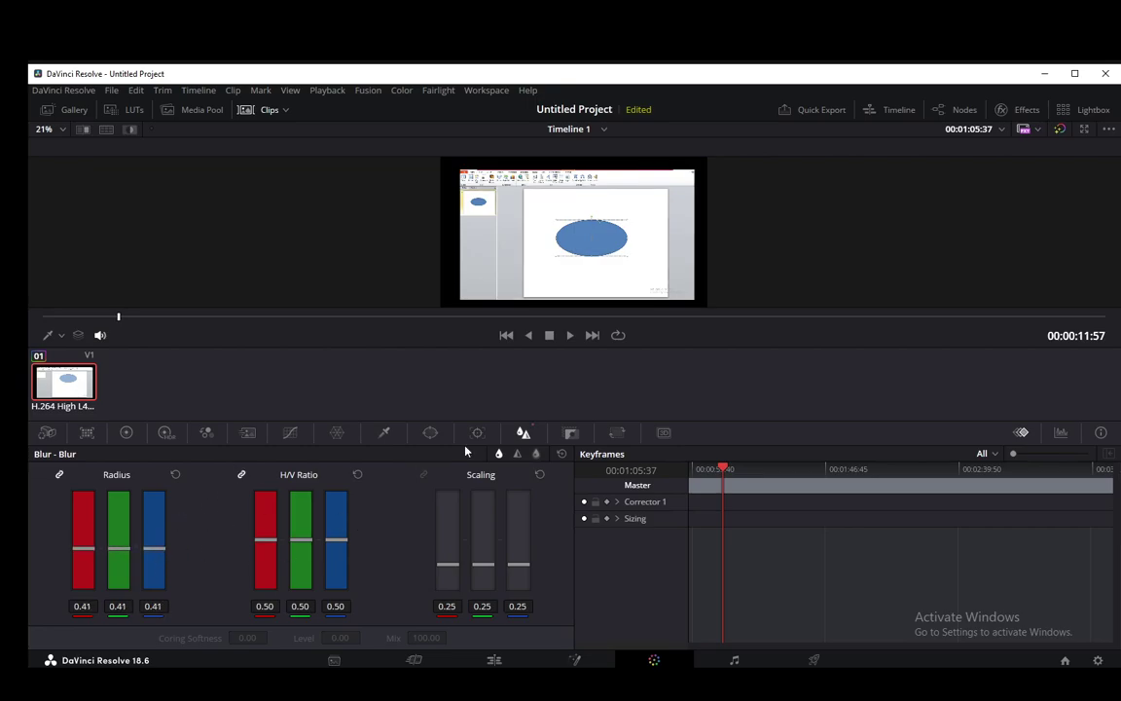
left_click_drag(150, 556, 151, 553)
left_click(125, 432)
left_click_drag(542, 471, 633, 471)
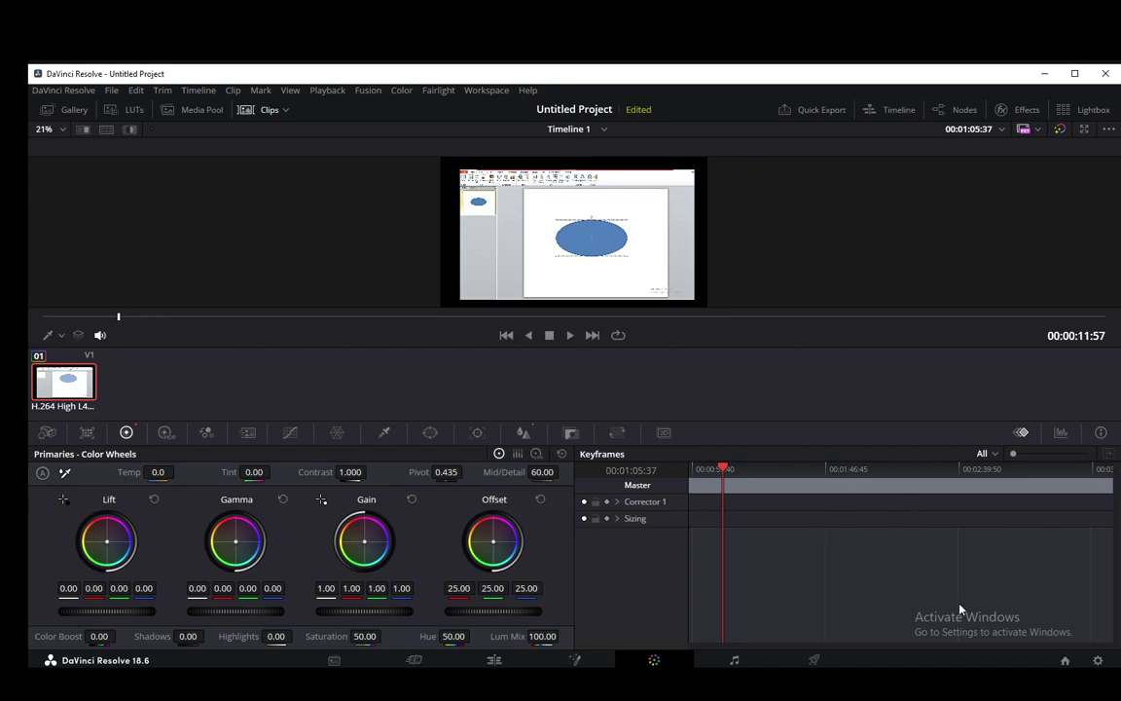
On the Deliver page, keep MP4 as the render output format.
left_click(813, 660)
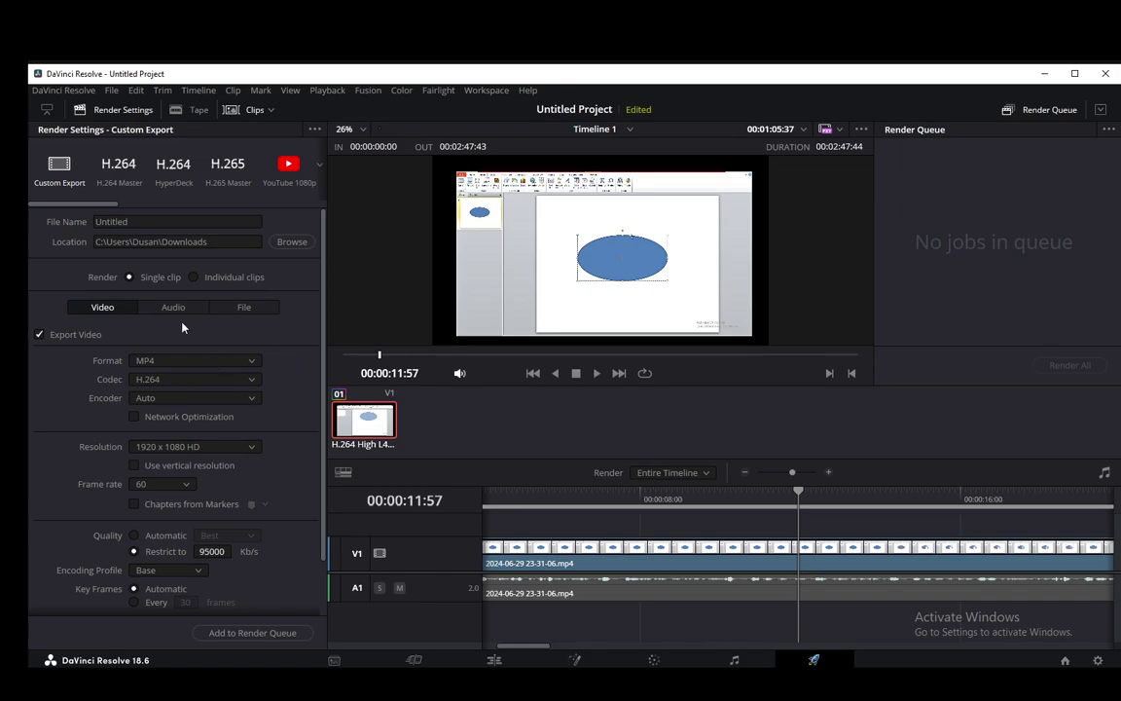
left_click(170, 361)
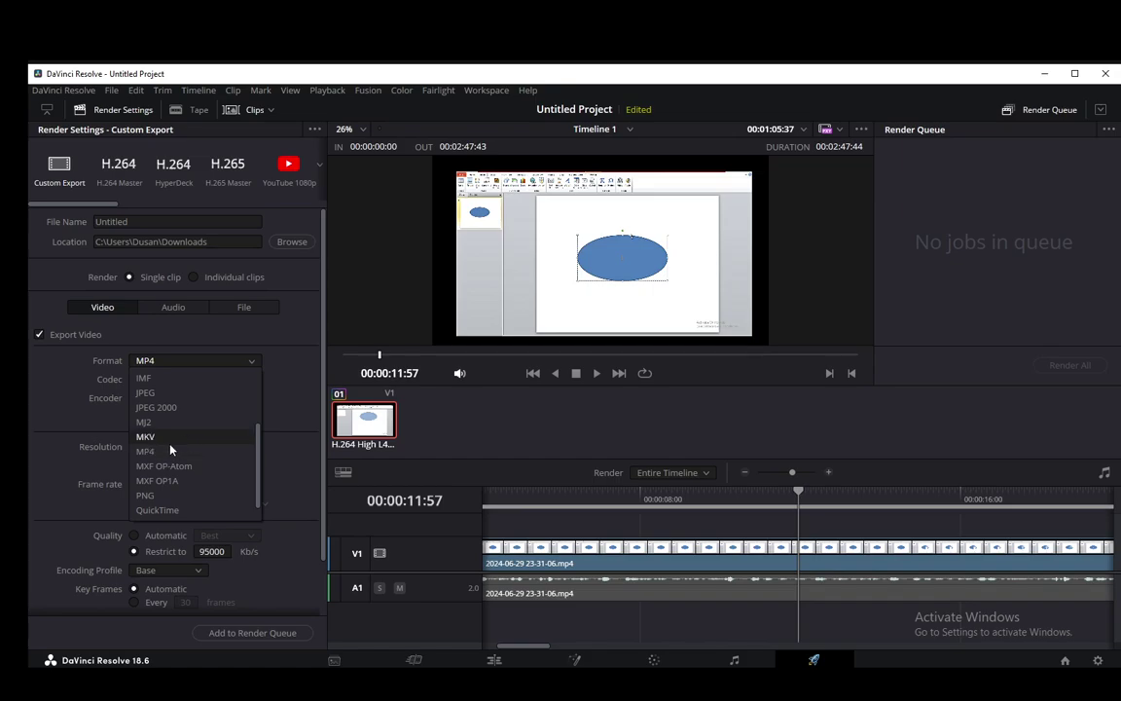
scroll(173, 438, "up", 3)
left_click(83, 368)
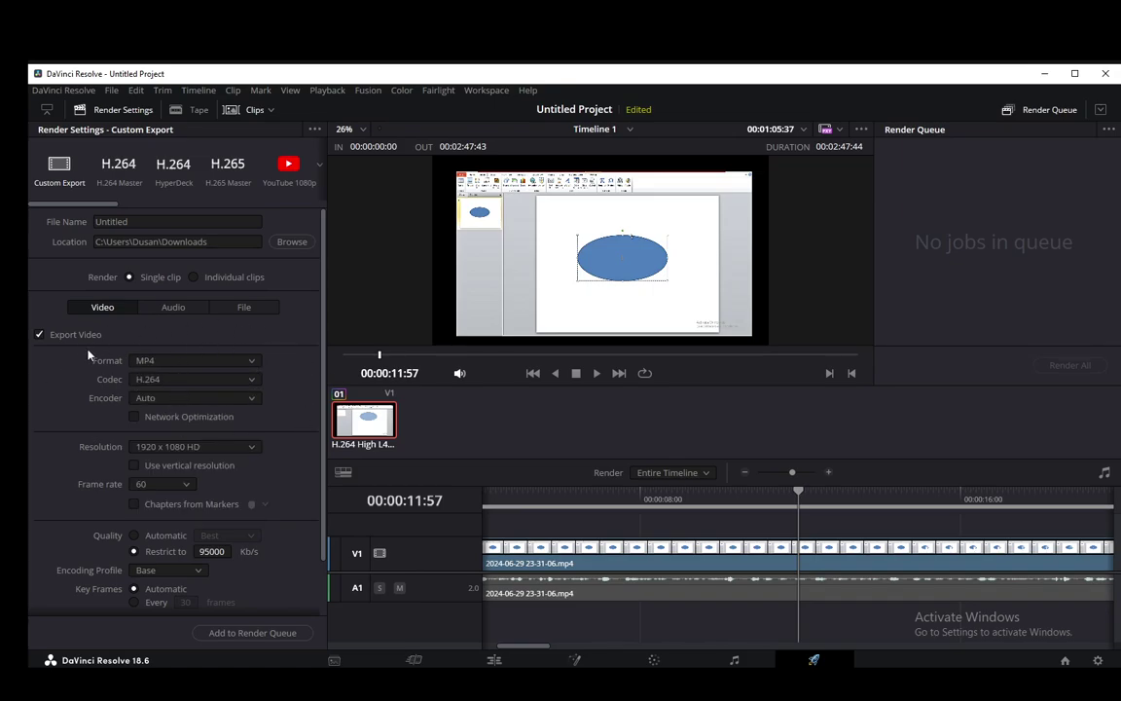
Switch the video codec from H.264 to H.265, leaving the encoder on Auto.
left_click(178, 379)
left_click(156, 412)
left_click(175, 399)
left_click(176, 415)
left_click(168, 403)
left_click(246, 414)
Try 3840 x 2160 Ultra HD, check the 60 fps frame rate, then revert to 1920 x 1080 HD.
left_click(194, 447)
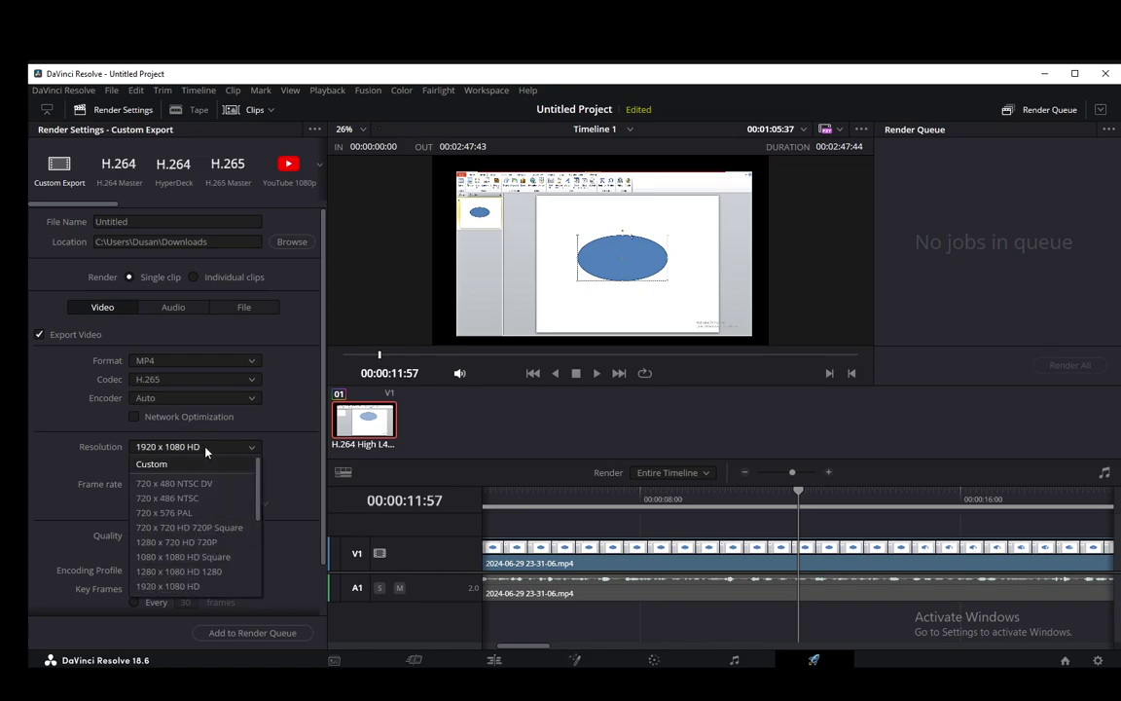
scroll(209, 569, "down", 2)
left_click(199, 583)
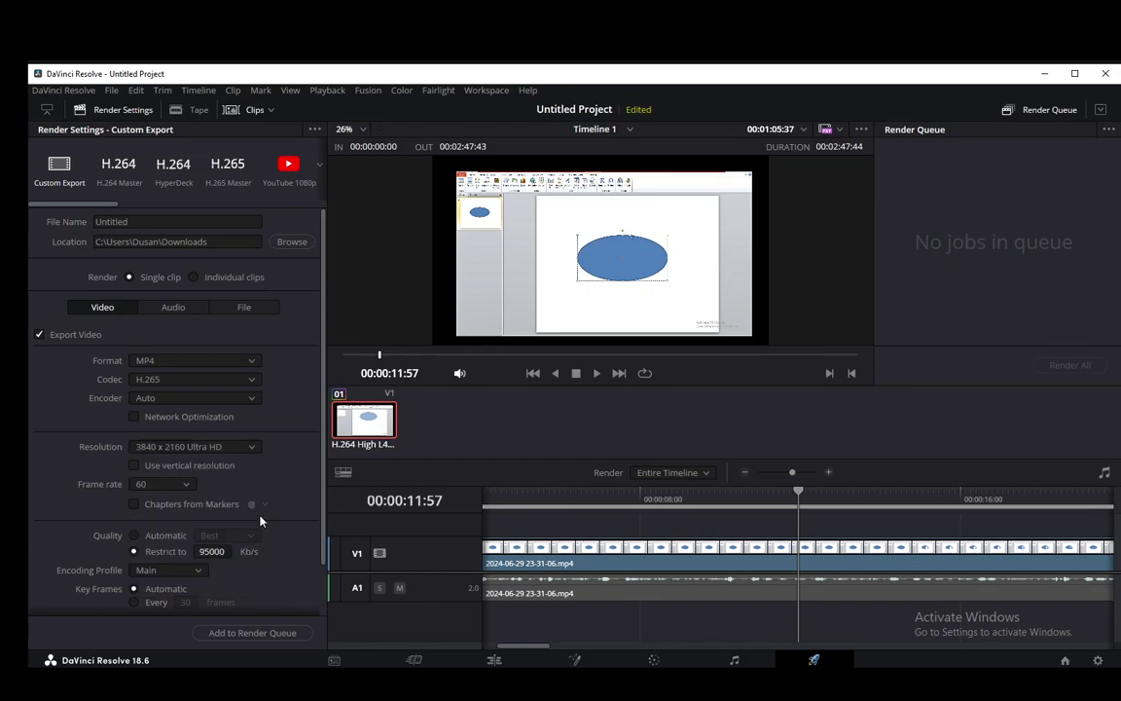
left_click(187, 486)
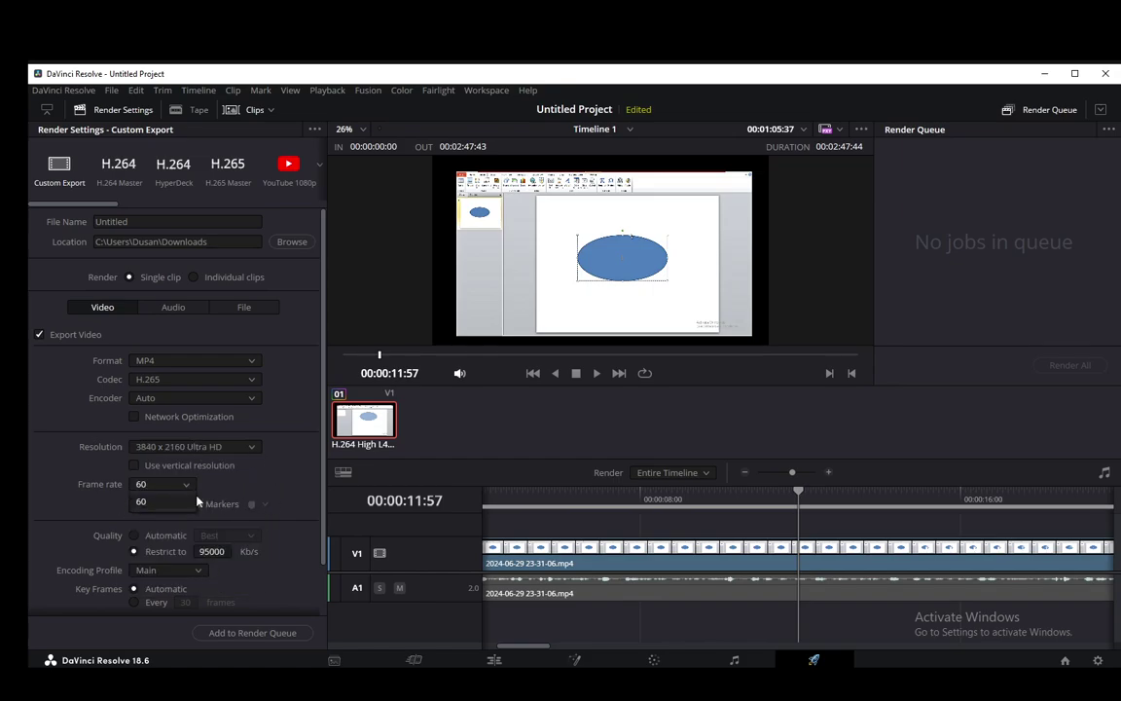
left_click(169, 448)
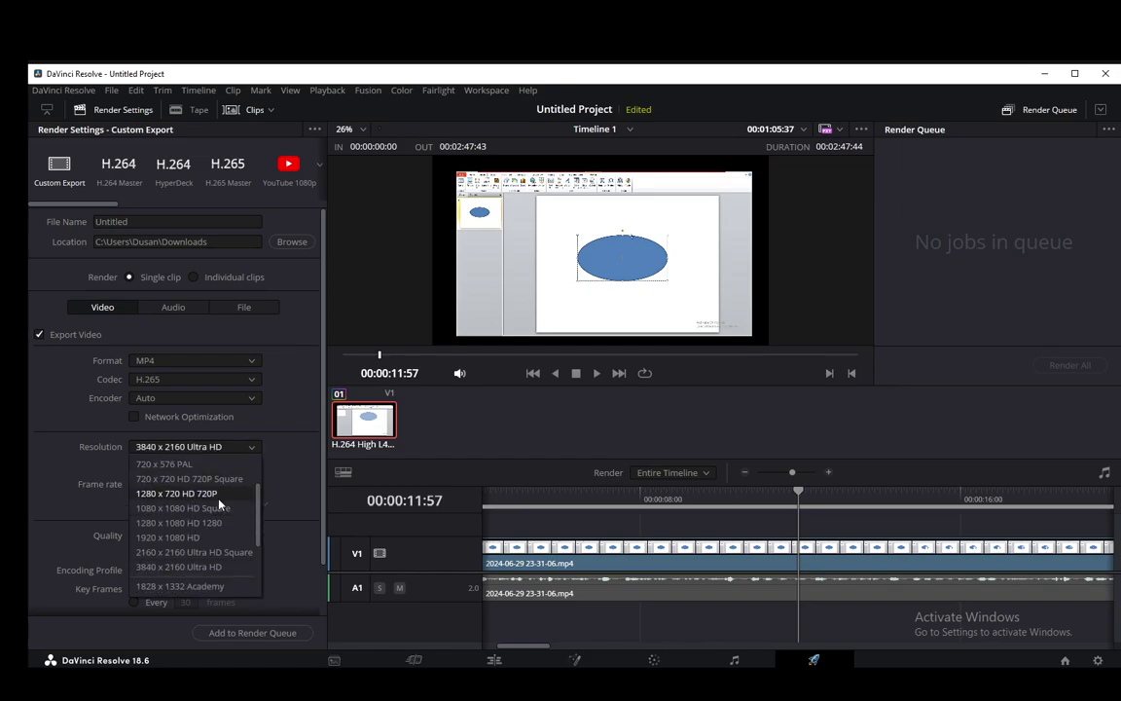
left_click(185, 538)
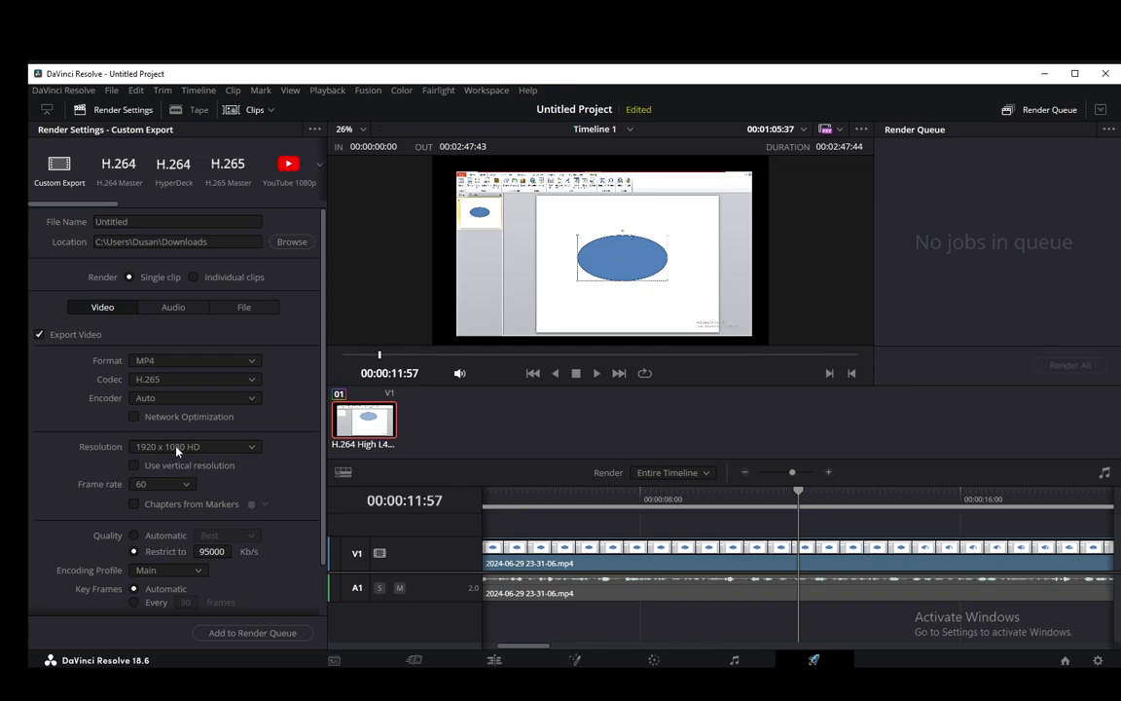
left_click(205, 551)
key("BackSpace")
type("4")
key("Delete")
type("0")
key("BackSpace")
type("9")
key("Delete")
type("5")
Review the Untitled file name and Audio settings, then add Timeline 1 to the render queue as Job 1.
scroll(194, 530, "down", 2)
scroll(192, 552, "up", 2)
left_click(124, 223)
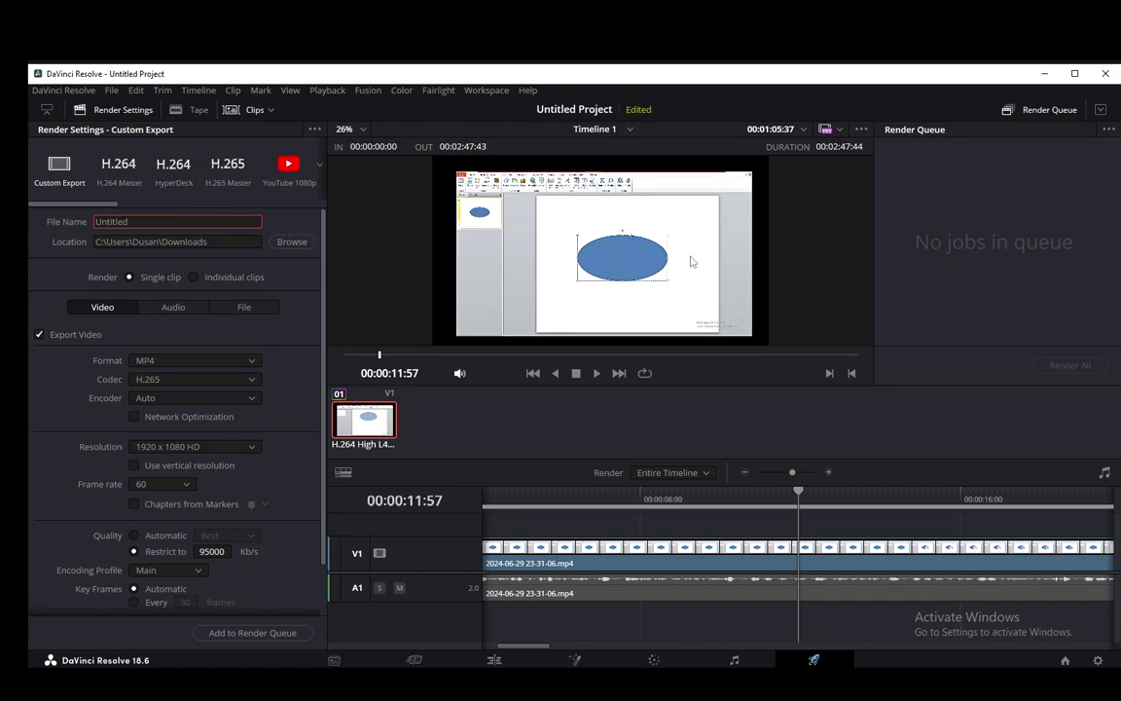
scroll(208, 406, "down", 1)
left_click(173, 256)
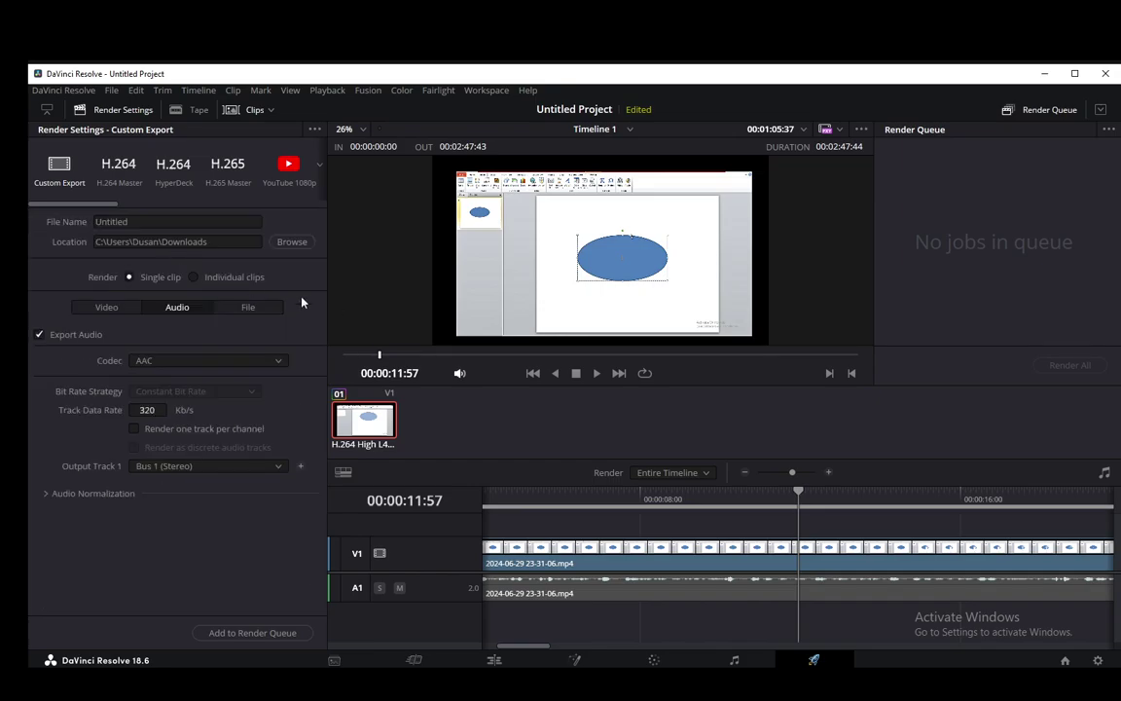
left_click(136, 309)
left_click(255, 631)
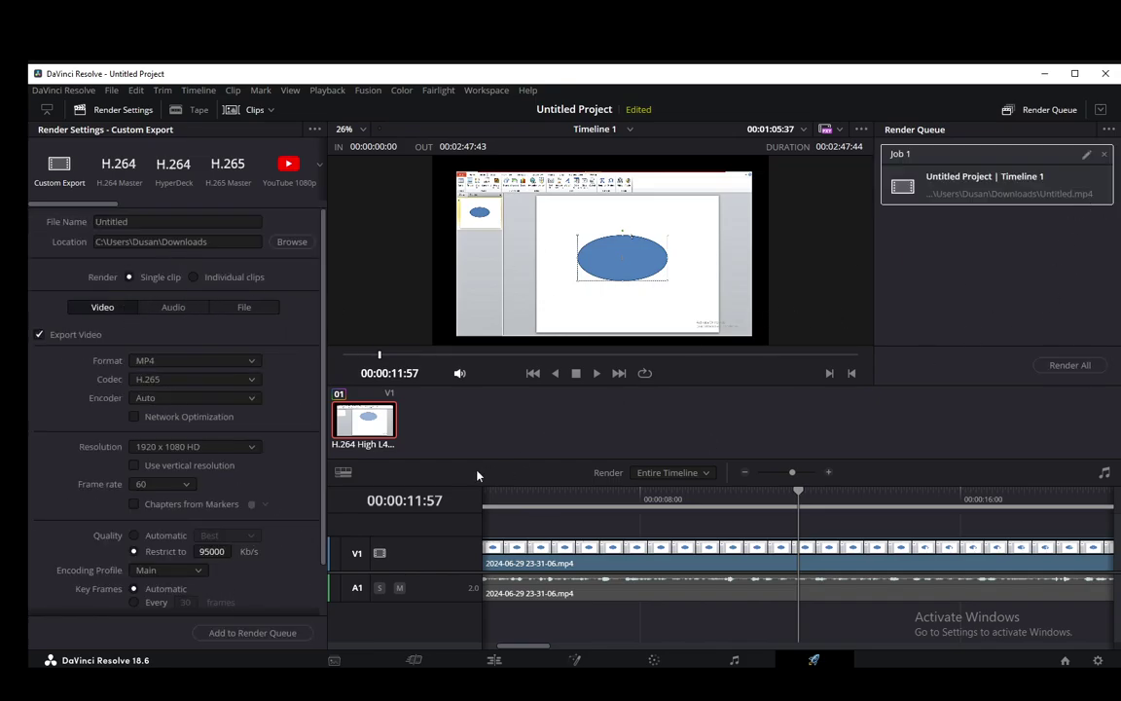